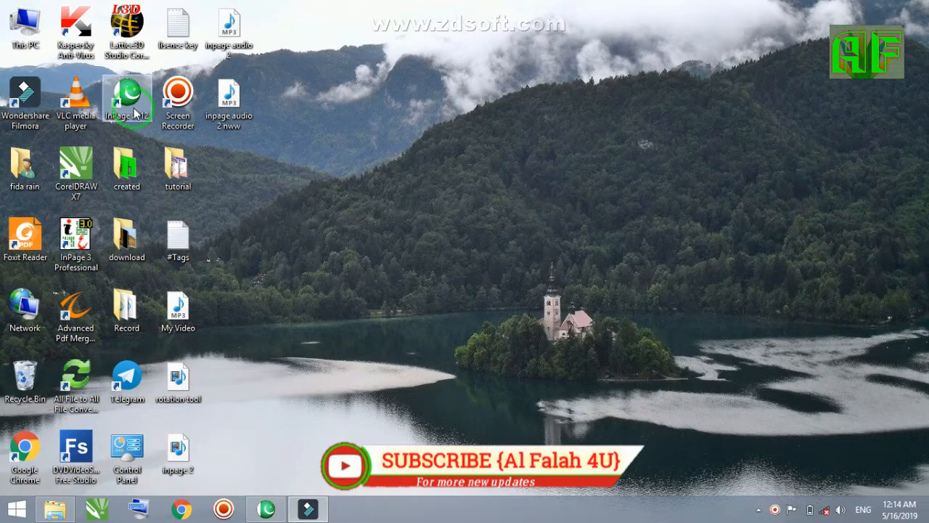
# Launch InPage 2012 and create a one-page A4 portrait document with 12.7 mm margins, right-to-left direction and an automatic text box
pyautogui.doubleClick(135, 113)
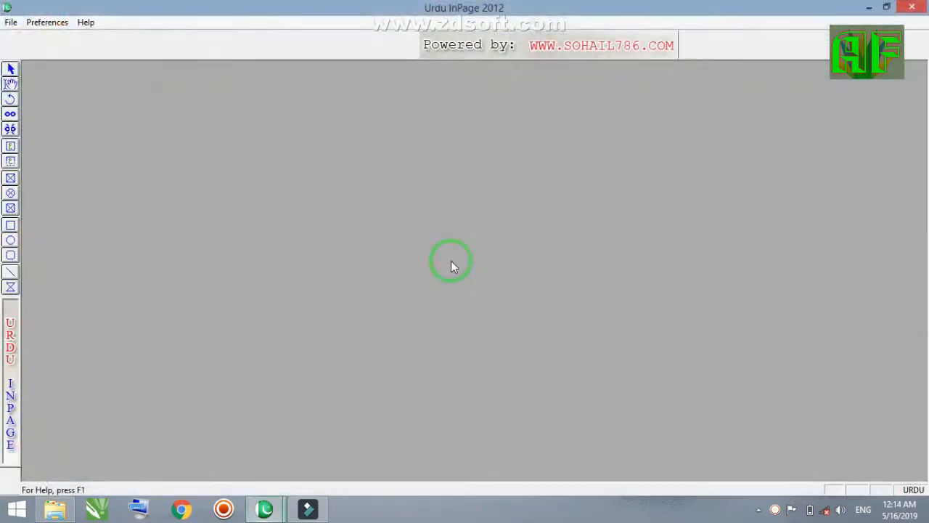
pyautogui.click(11, 23)
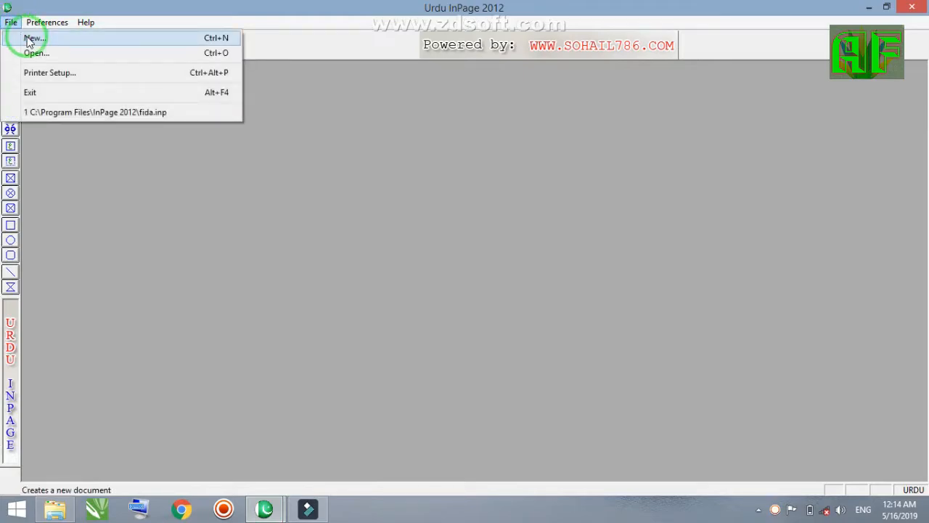
pyautogui.click(31, 38)
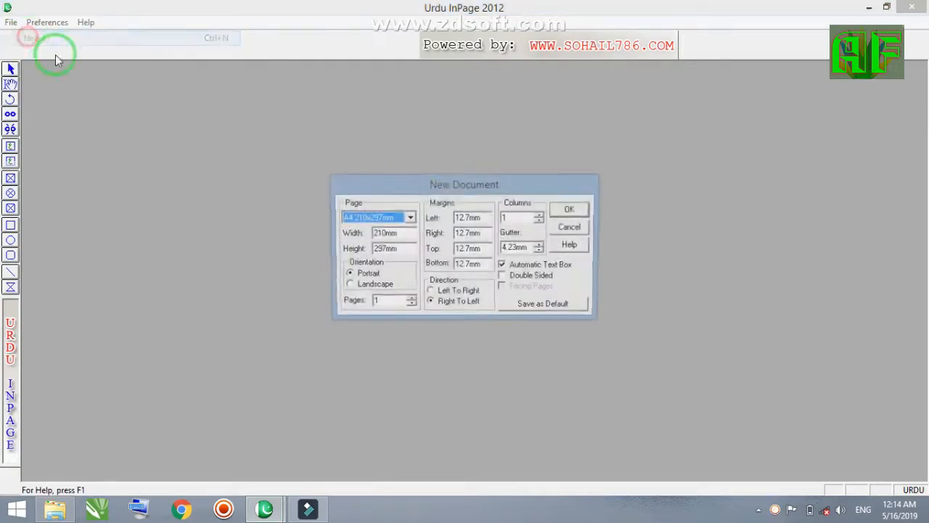
pyautogui.click(570, 211)
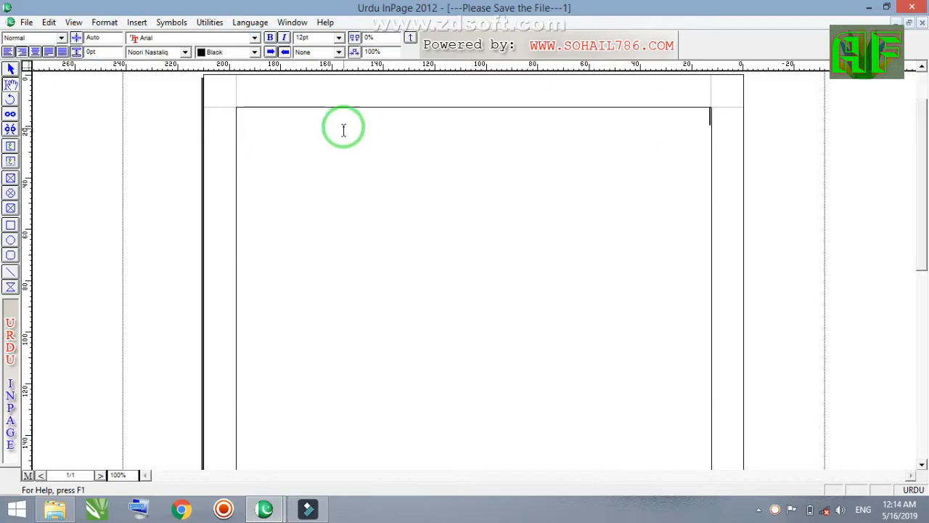
pyautogui.rightClick(474, 117)
pyautogui.rightClick(474, 117)
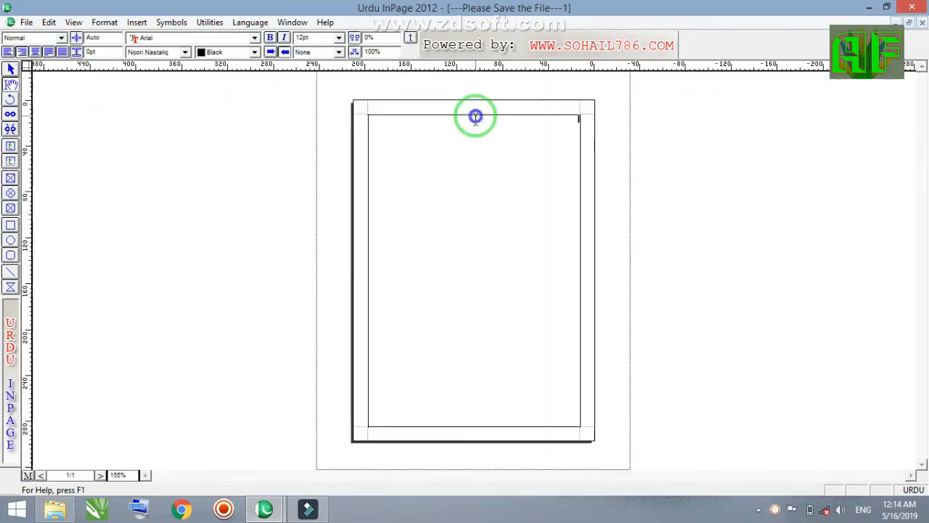
pyautogui.click(9, 72)
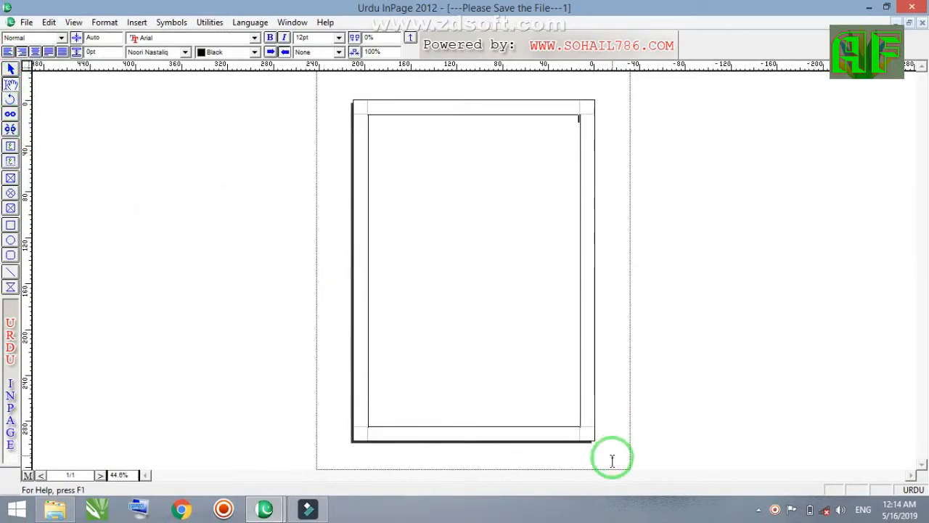
pyautogui.click(777, 509)
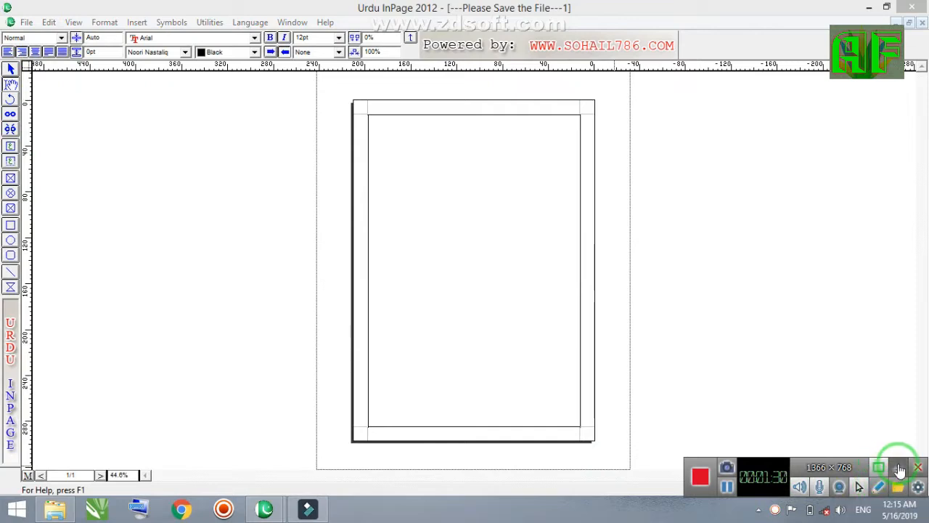
pyautogui.click(897, 468)
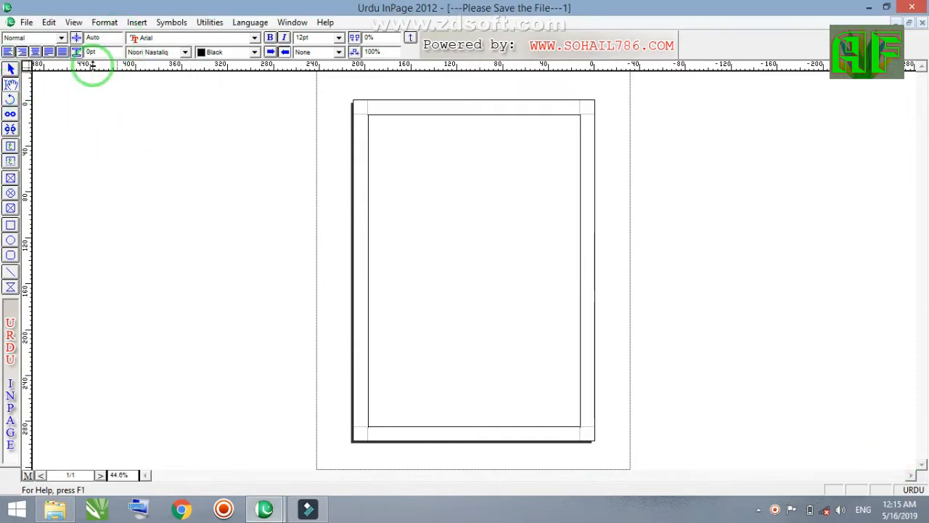
pyautogui.click(389, 240)
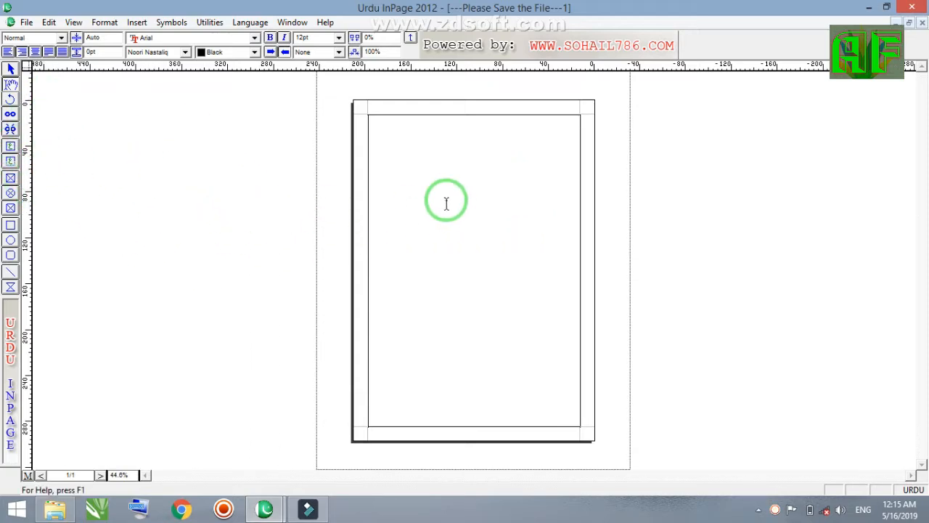
# Draw a text box about 141 mm wide and 94 mm high in the upper half of the page
pyautogui.click(10, 82)
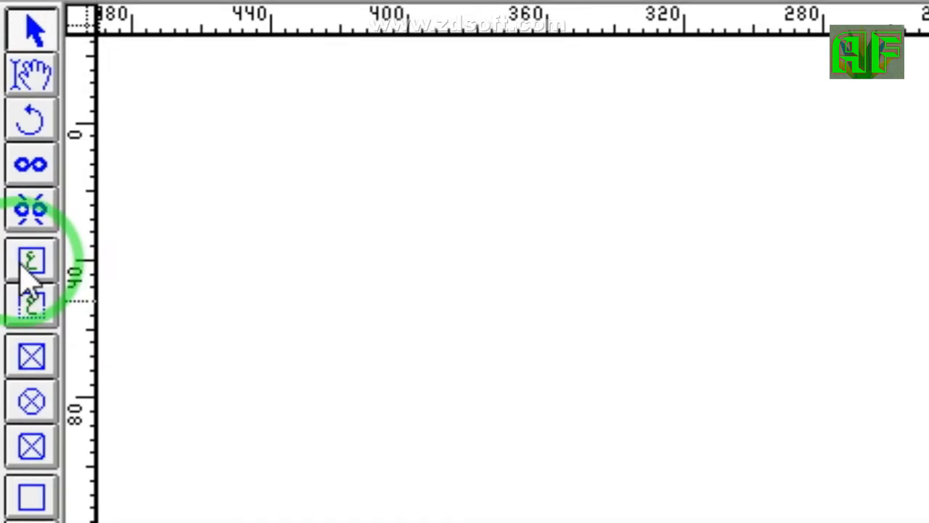
pyautogui.click(30, 261)
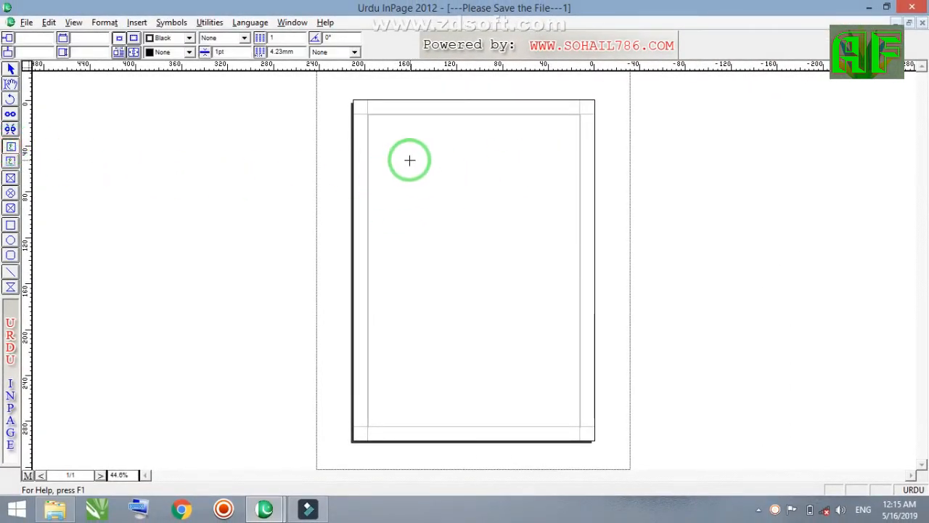
pyautogui.moveTo(398, 157); pyautogui.dragTo(560, 266)
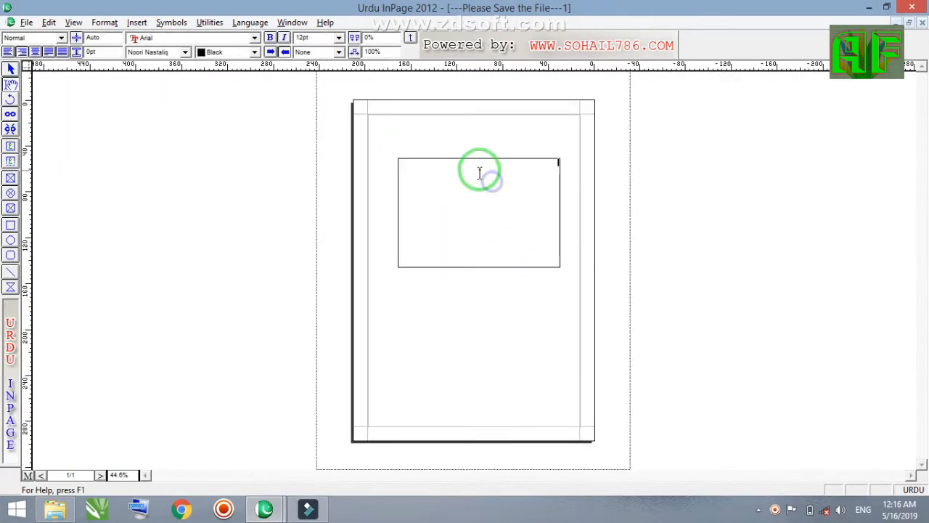
pyautogui.rightClick(457, 160)
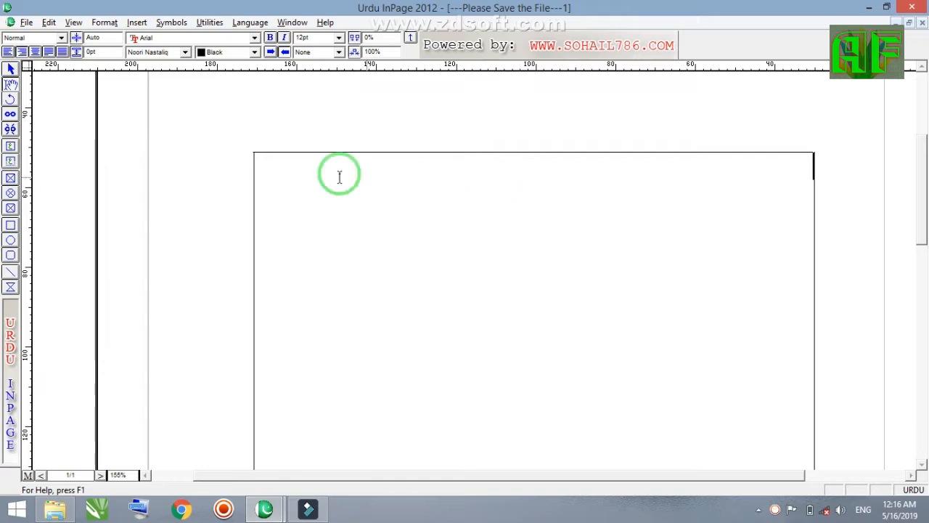
# Shrink the text box to about 121 × 67 mm and position it at about 44 mm horizontally and 48 mm vertically
pyautogui.click(10, 69)
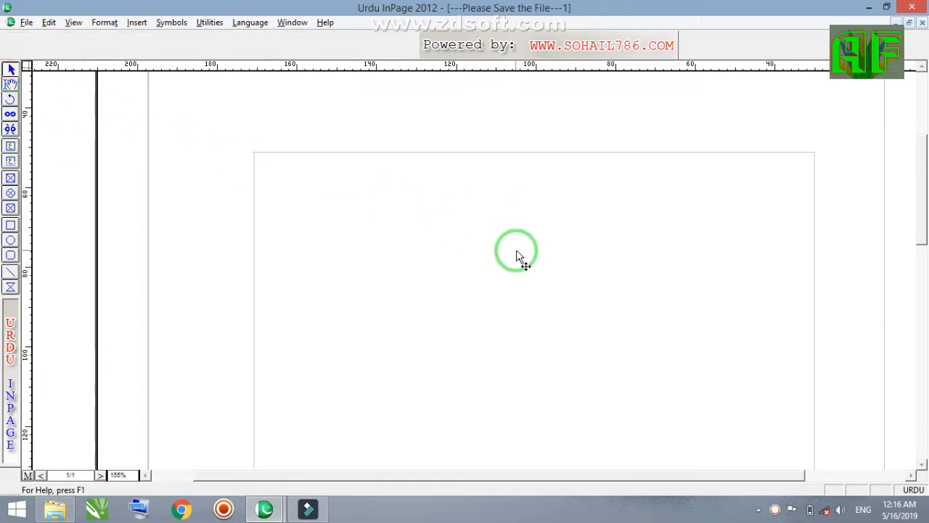
pyautogui.click(509, 225)
pyautogui.moveTo(509, 222); pyautogui.dragTo(509, 216)
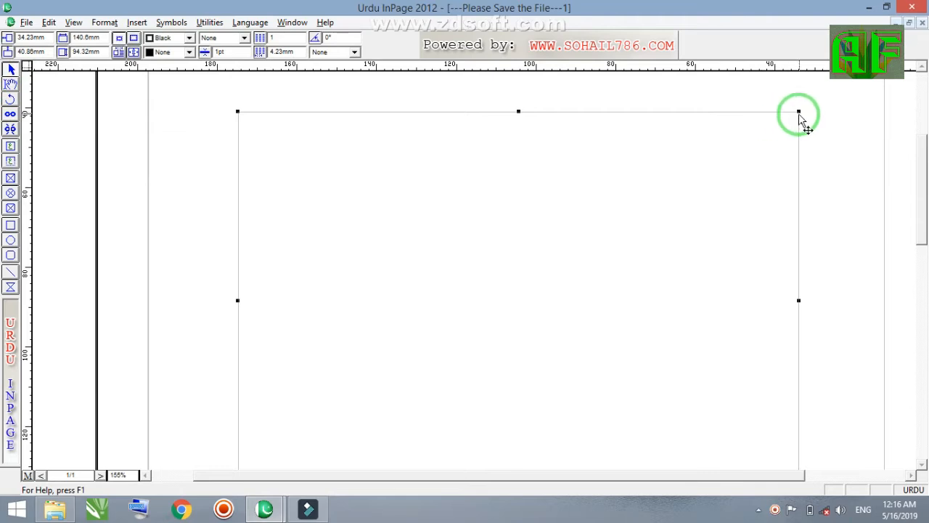
pyautogui.moveTo(798, 111); pyautogui.dragTo(721, 221)
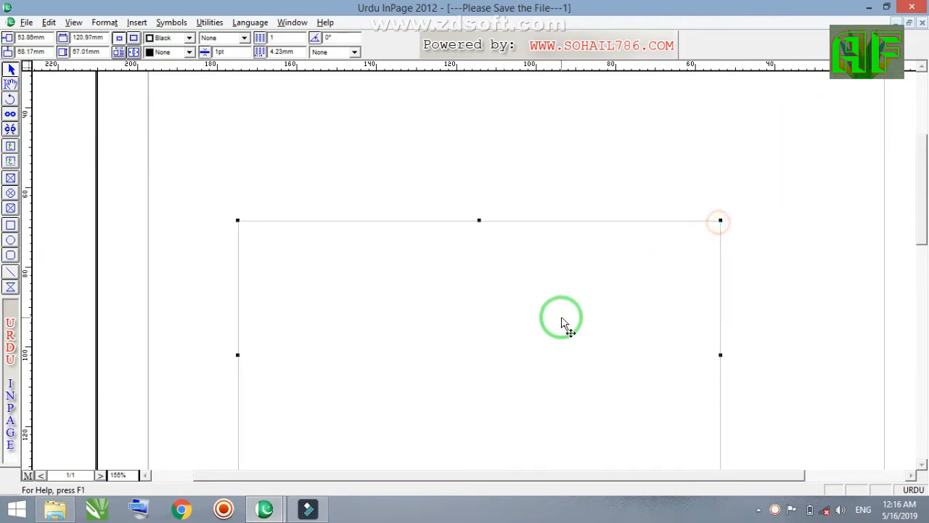
pyautogui.moveTo(561, 319); pyautogui.dragTo(601, 243)
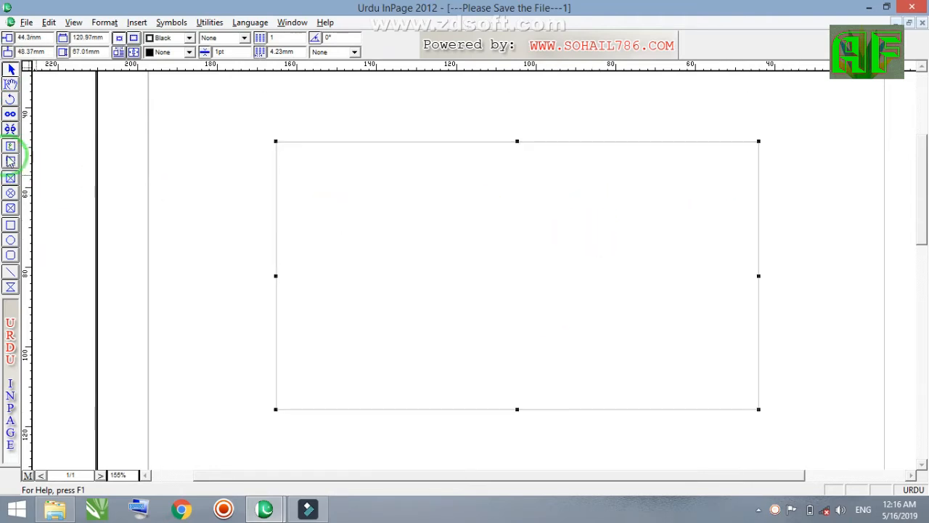
# Reduce the text box's height and width to about 88 × 54 mm and reposition it at about 69 mm, 52 mm
pyautogui.click(10, 85)
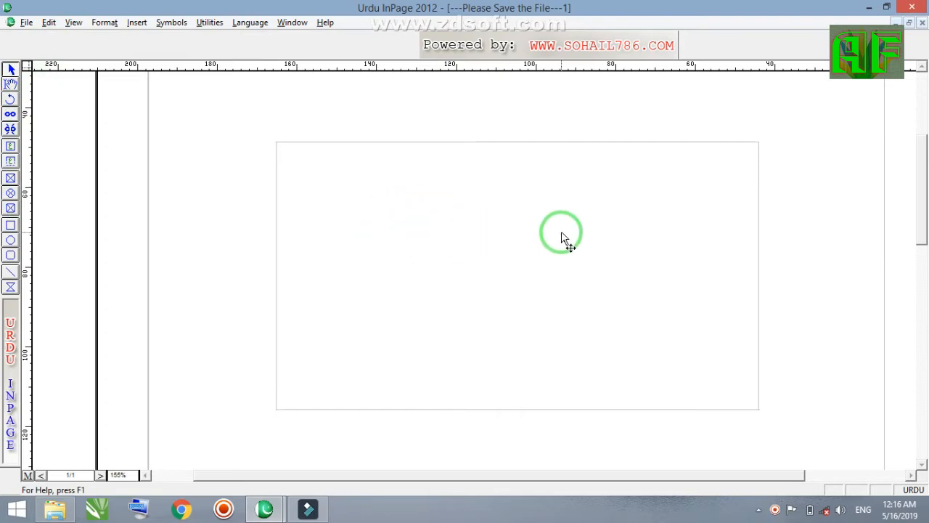
pyautogui.click(472, 260)
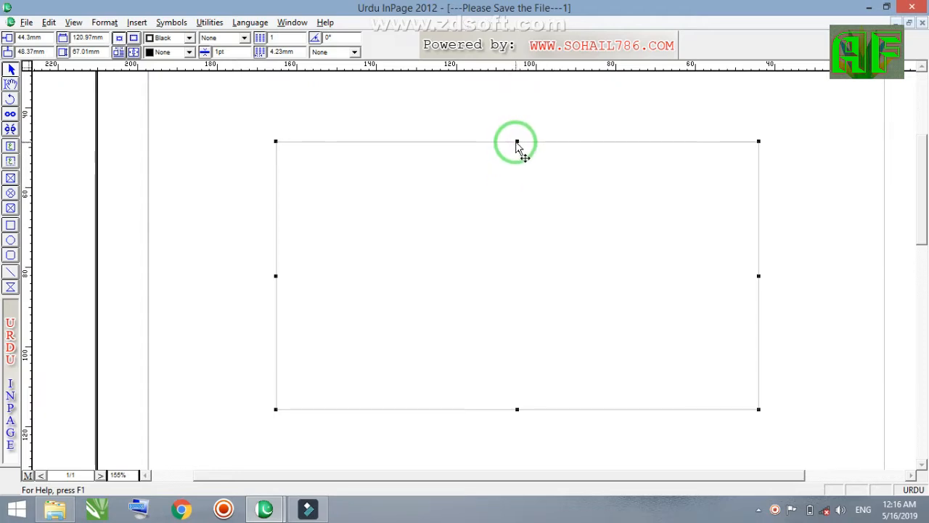
pyautogui.moveTo(518, 142); pyautogui.dragTo(524, 191)
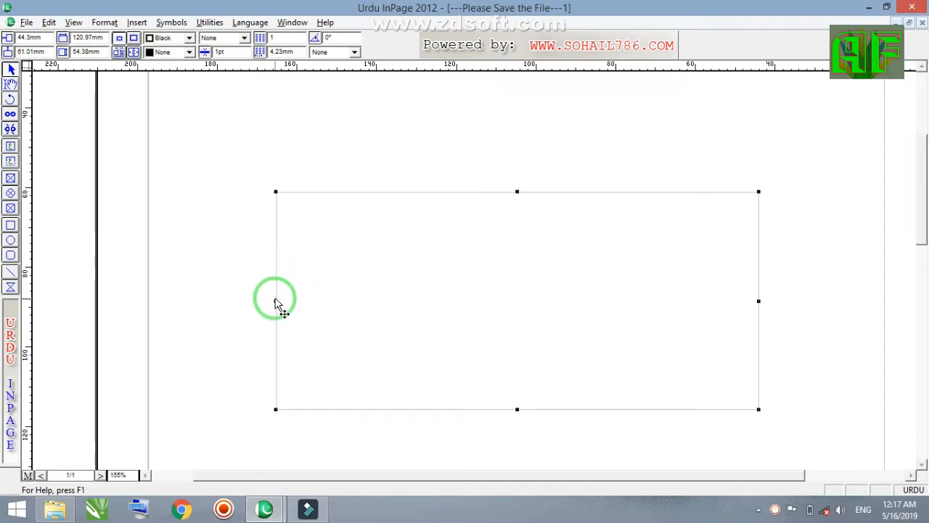
pyautogui.moveTo(278, 302); pyautogui.dragTo(299, 306)
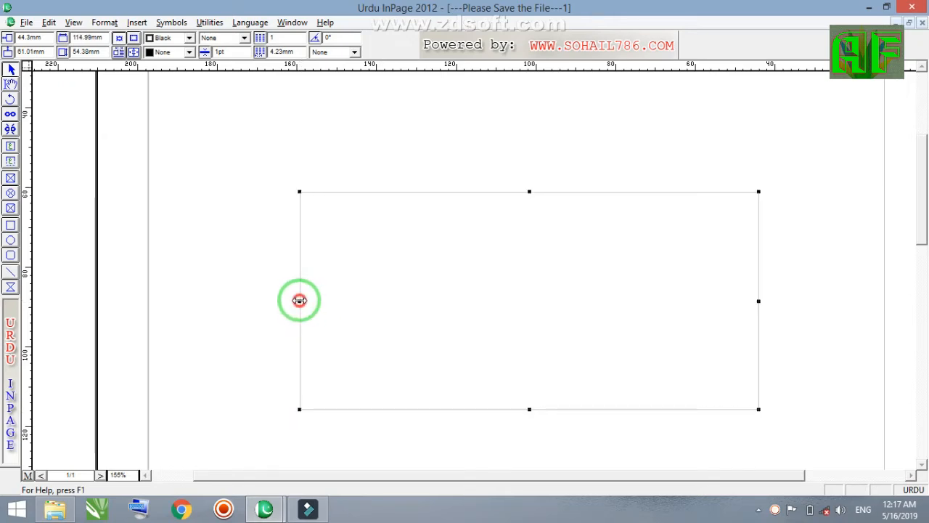
pyautogui.moveTo(299, 300); pyautogui.dragTo(409, 307)
pyautogui.moveTo(609, 305); pyautogui.dragTo(548, 275)
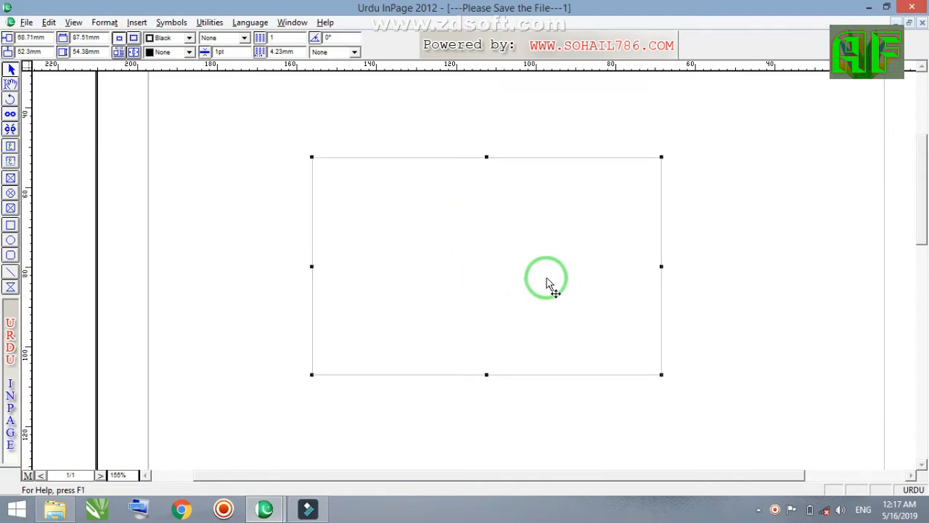
# Move the text box around the page, placing it at about 68 mm horizontally and 41 mm vertically, and deselect it
pyautogui.click(271, 168)
pyautogui.click(465, 201)
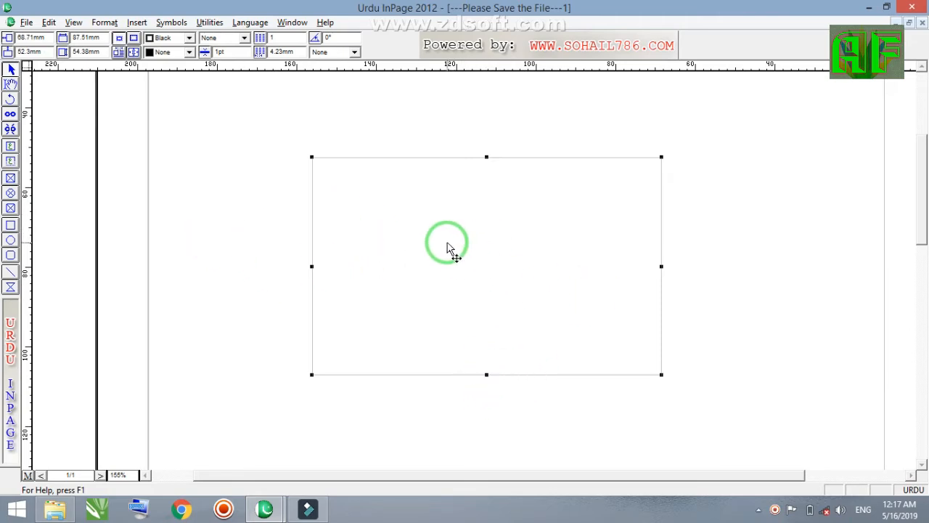
pyautogui.moveTo(447, 241); pyautogui.dragTo(513, 208)
pyautogui.moveTo(596, 224); pyautogui.dragTo(668, 245)
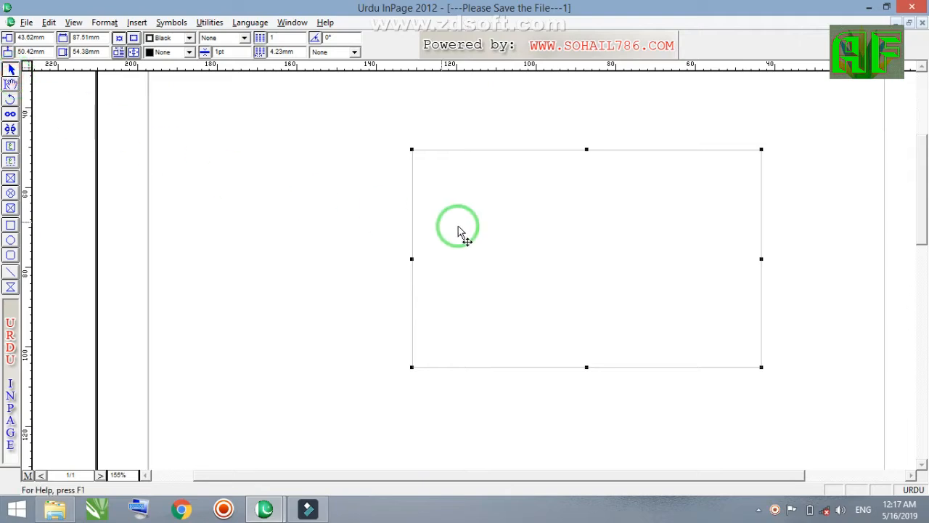
pyautogui.moveTo(531, 245); pyautogui.dragTo(434, 209)
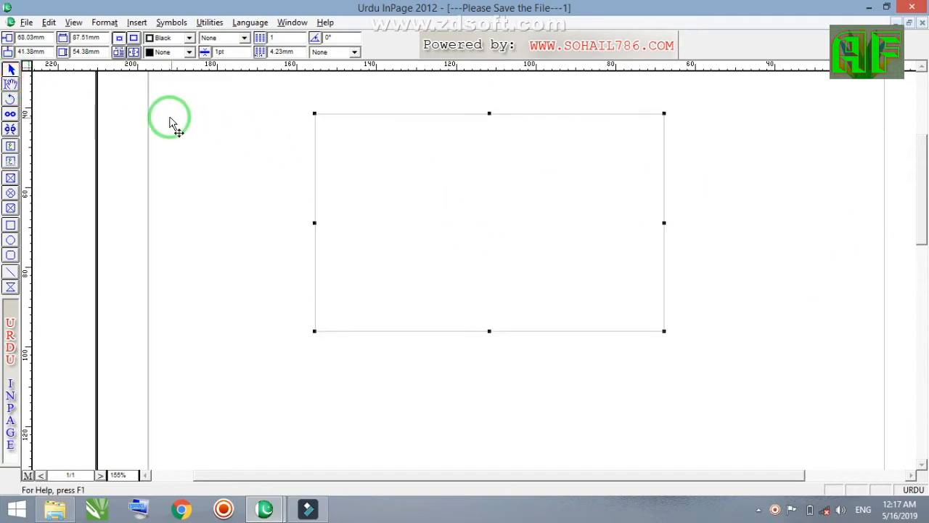
pyautogui.click(242, 115)
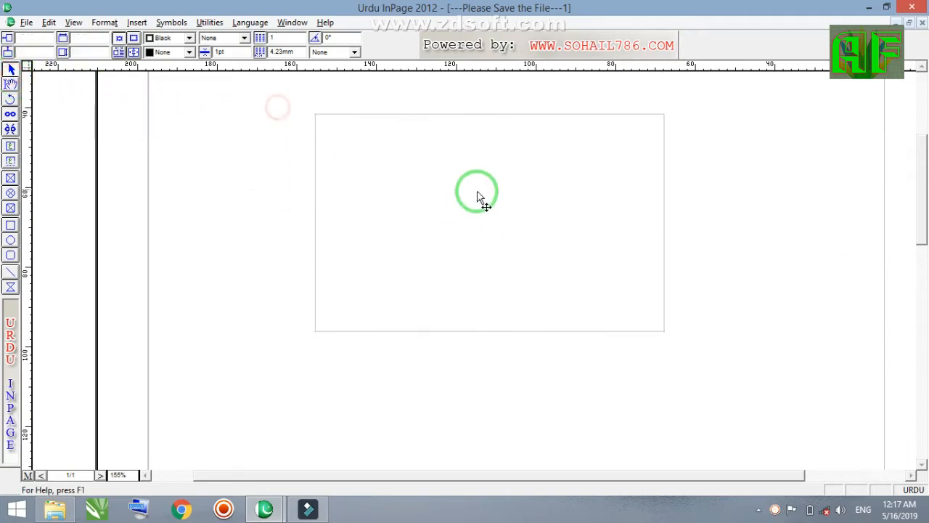
pyautogui.click(527, 169)
pyautogui.click(297, 193)
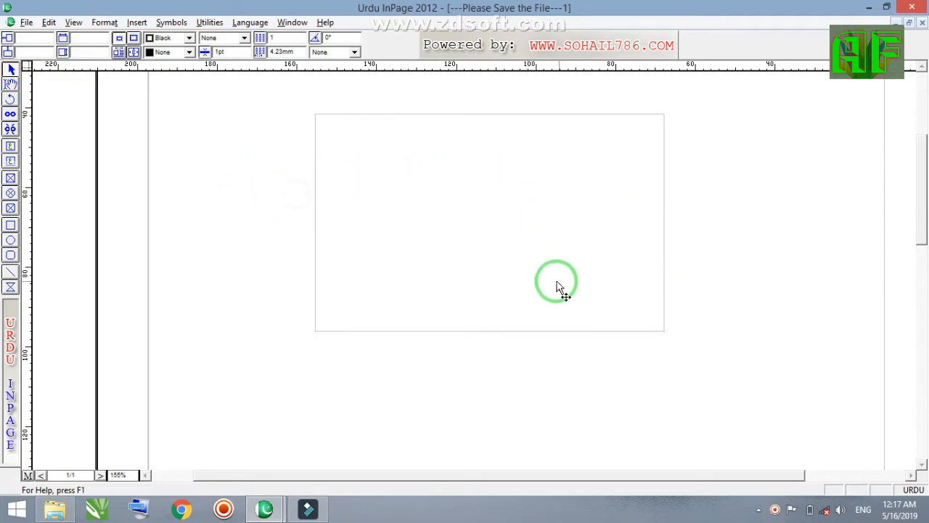
# Scale the text box down from its corner to about 64 × 38 mm and move it to about 76 mm, 56 mm
pyautogui.click(322, 138)
pyautogui.moveTo(323, 119); pyautogui.dragTo(408, 181)
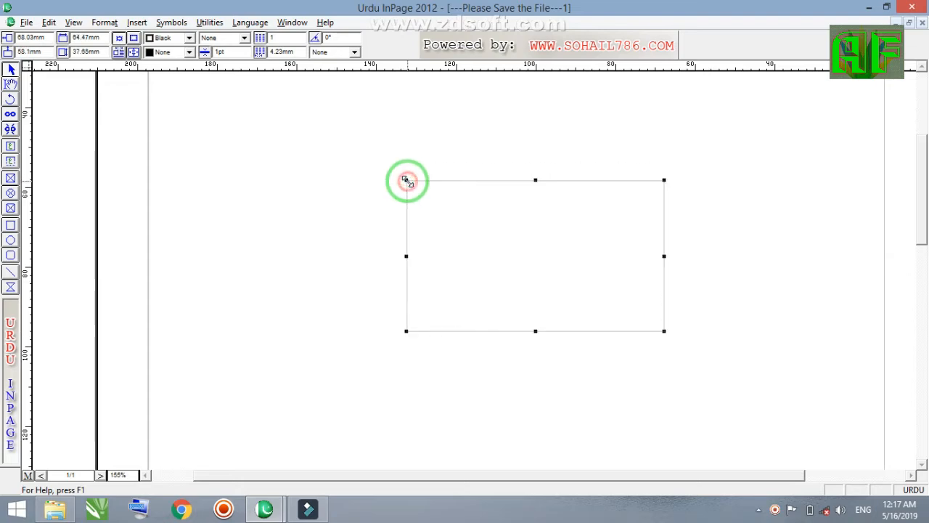
pyautogui.moveTo(523, 251); pyautogui.dragTo(332, 162)
pyautogui.moveTo(338, 162); pyautogui.dragTo(445, 220)
pyautogui.click(10, 241)
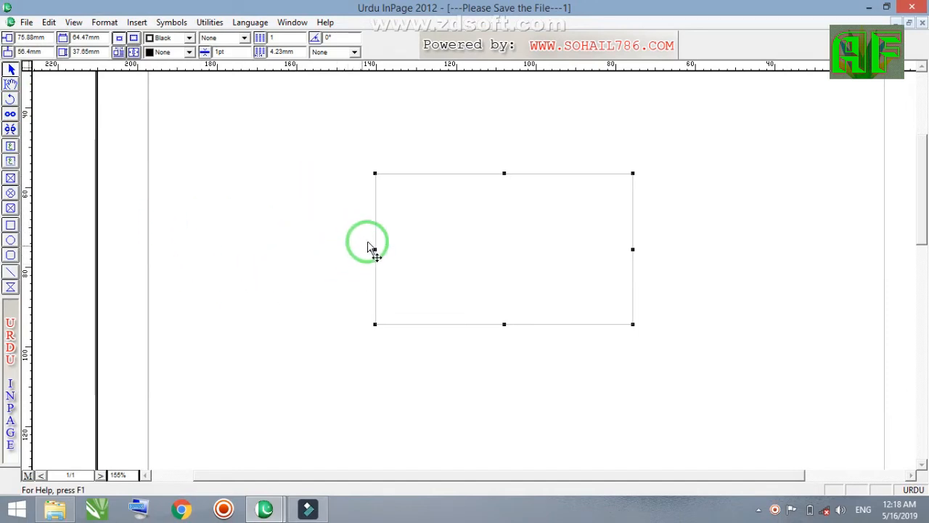
# Move the small text box closer to the page's upper edge, at about 67 mm horizontally and 35 mm vertically
pyautogui.click(376, 218)
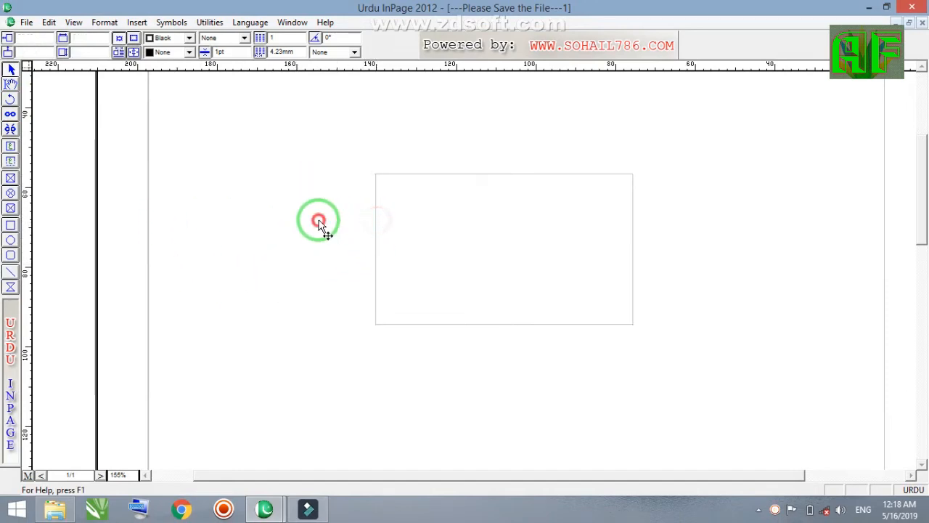
pyautogui.rightClick(318, 208)
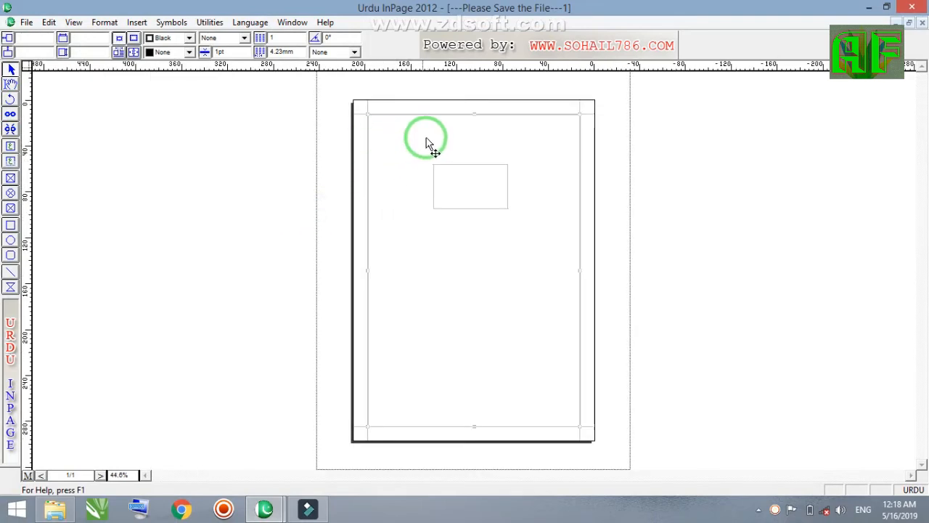
pyautogui.keyDown('ctrl'); pyautogui.click(460, 143); pyautogui.keyUp('ctrl')
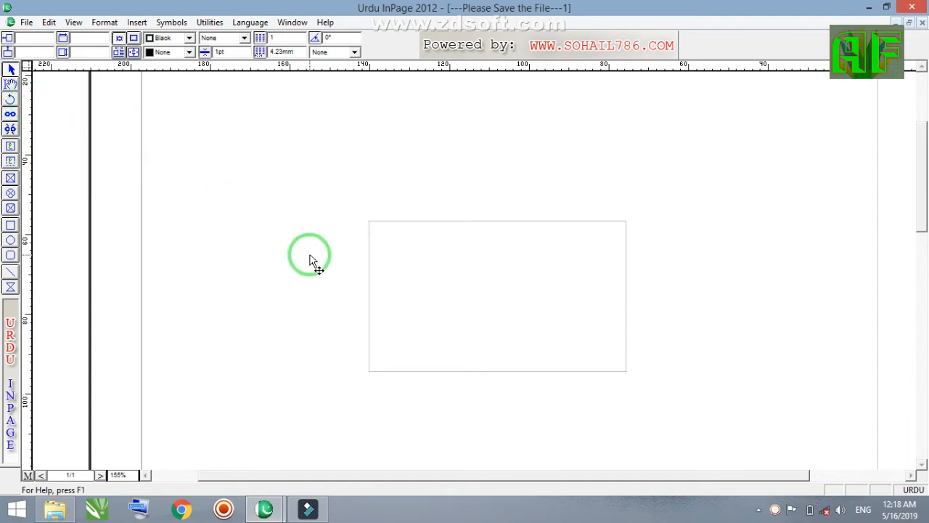
pyautogui.click(784, 217)
pyautogui.click(574, 292)
pyautogui.moveTo(575, 272); pyautogui.dragTo(566, 171)
pyautogui.hotkey('ctrl', '0')
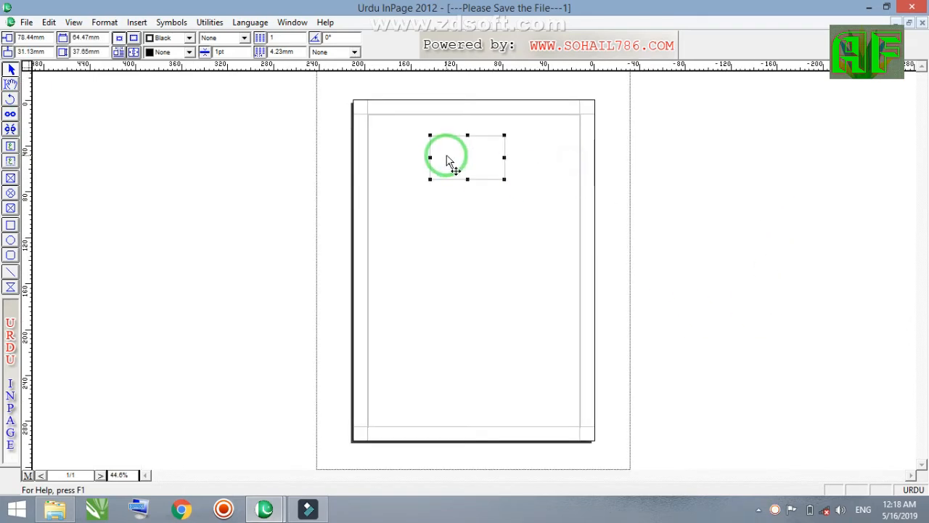
pyautogui.moveTo(448, 162)
pyautogui.mouseDown()
pyautogui.moveTo(498, 134)
pyautogui.moveTo(462, 165)
pyautogui.mouseUp()
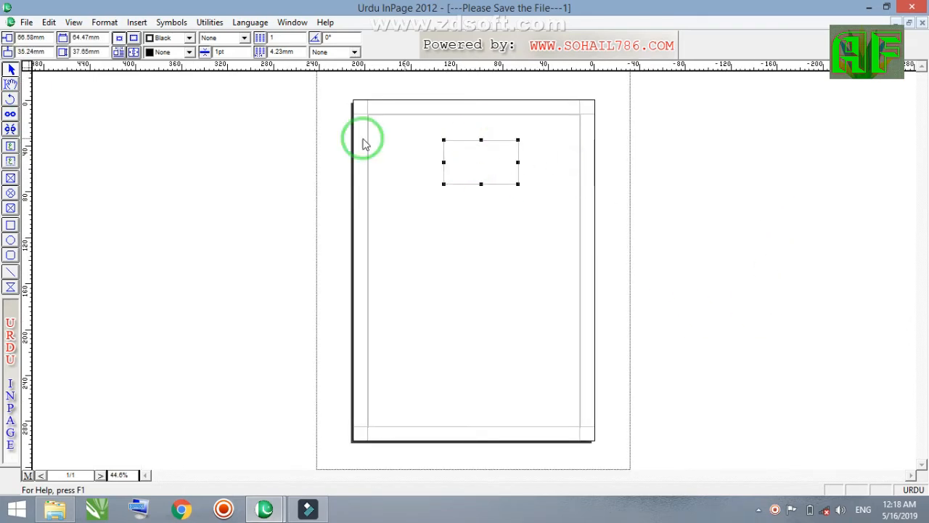
pyautogui.rightClick(484, 131)
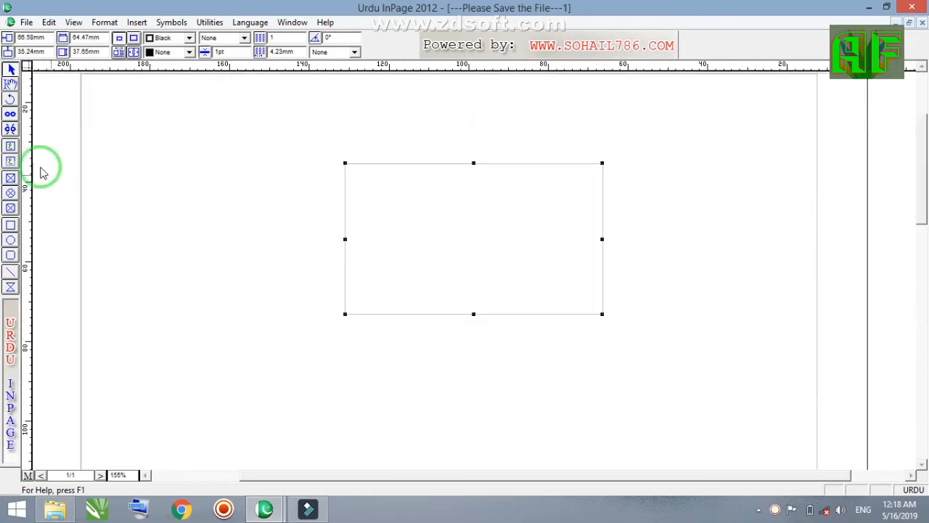
# Enter the sample Urdu text "قدسف" in the small text box with the text editing tool
pyautogui.click(10, 85)
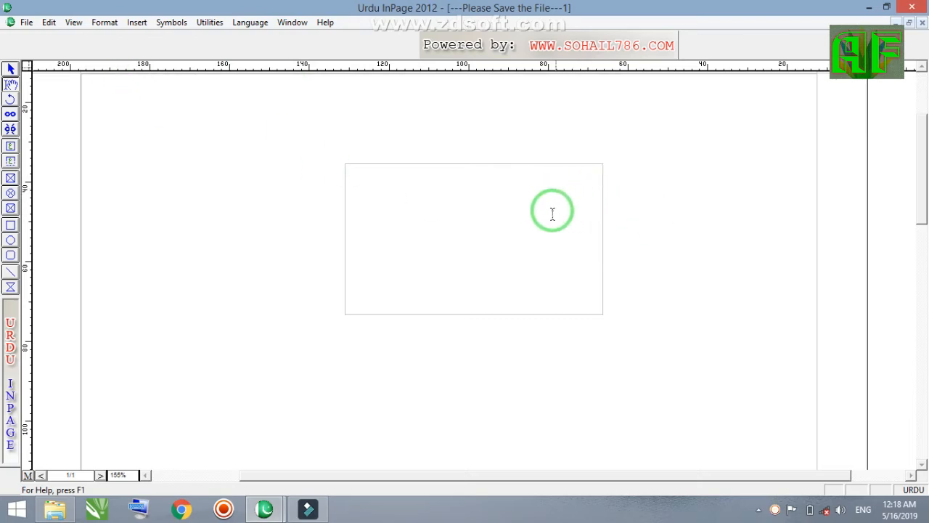
pyautogui.click(585, 182)
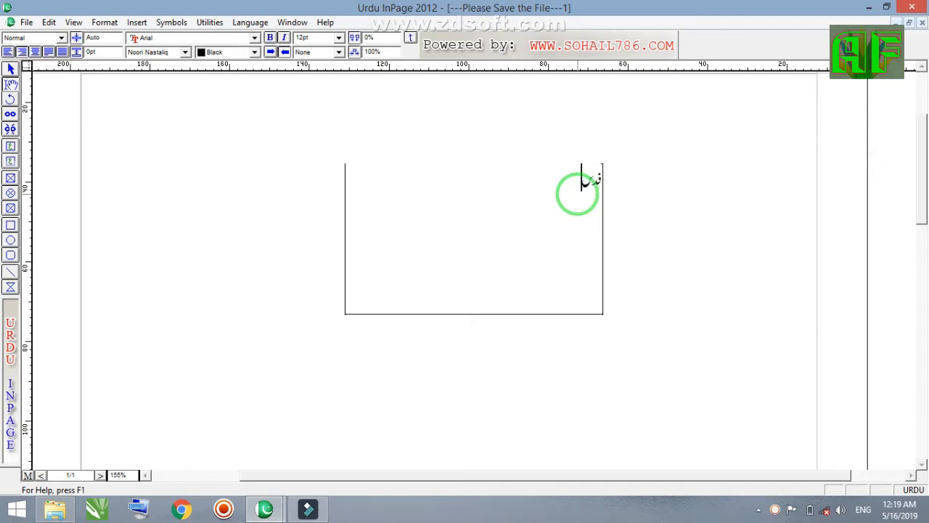
pyautogui.click(577, 194)
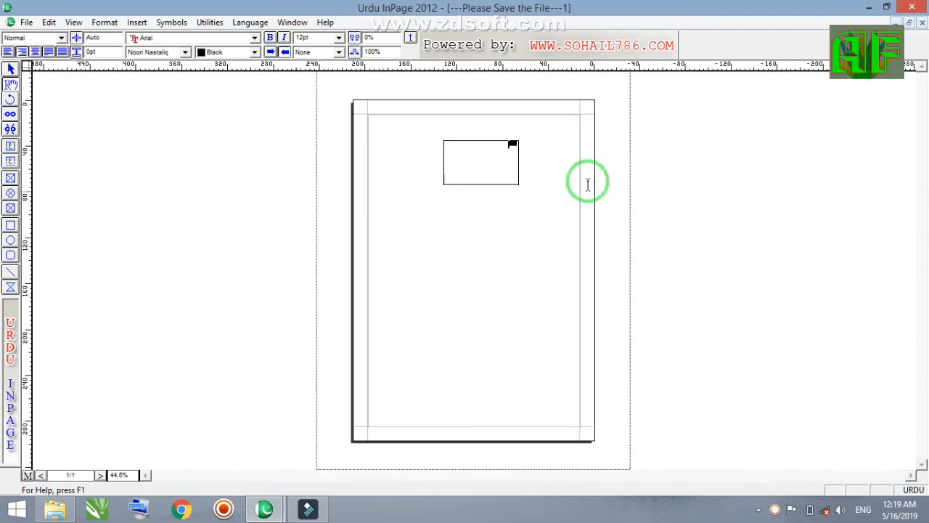
# Enter sample Urdu text in the page's main text area outside the small box and delete all of it
pyautogui.click(547, 119)
pyautogui.click(663, 140)
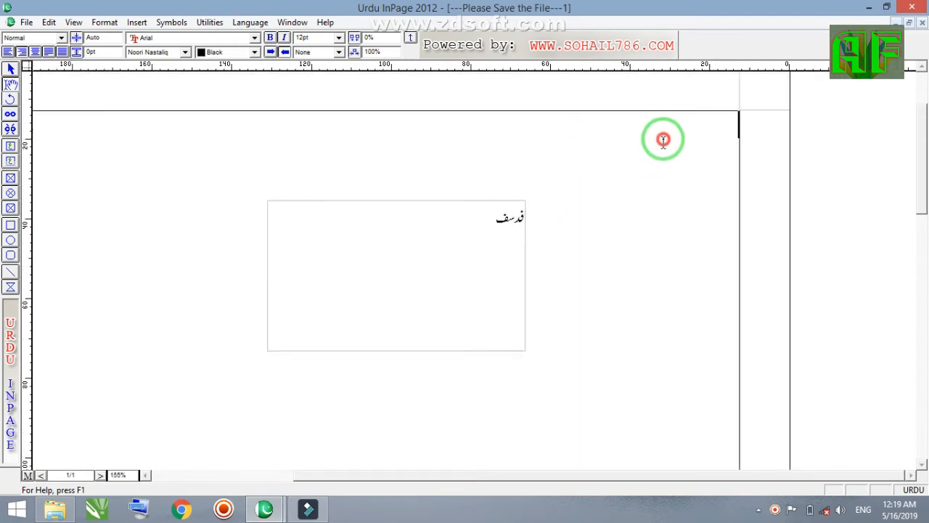
pyautogui.write('دسفسدفترتتھ')
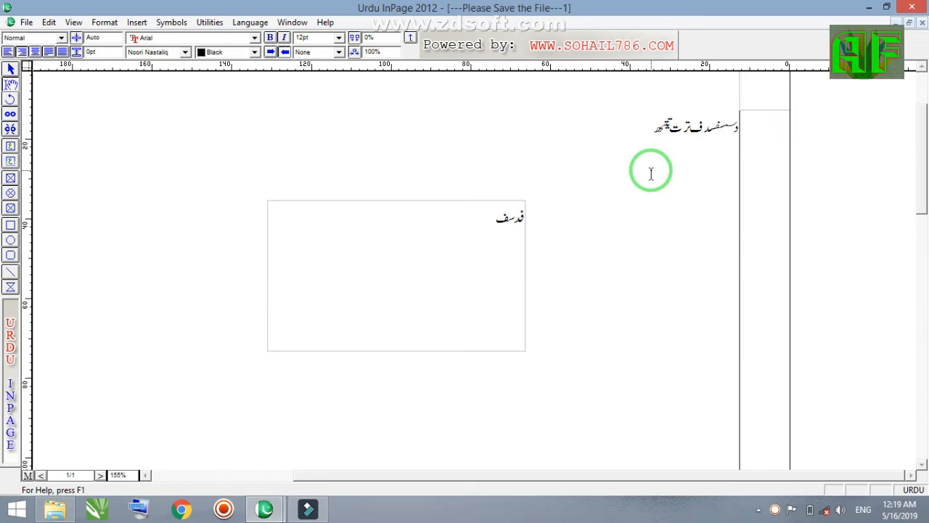
pyautogui.hotkey('ctrl', 'a')
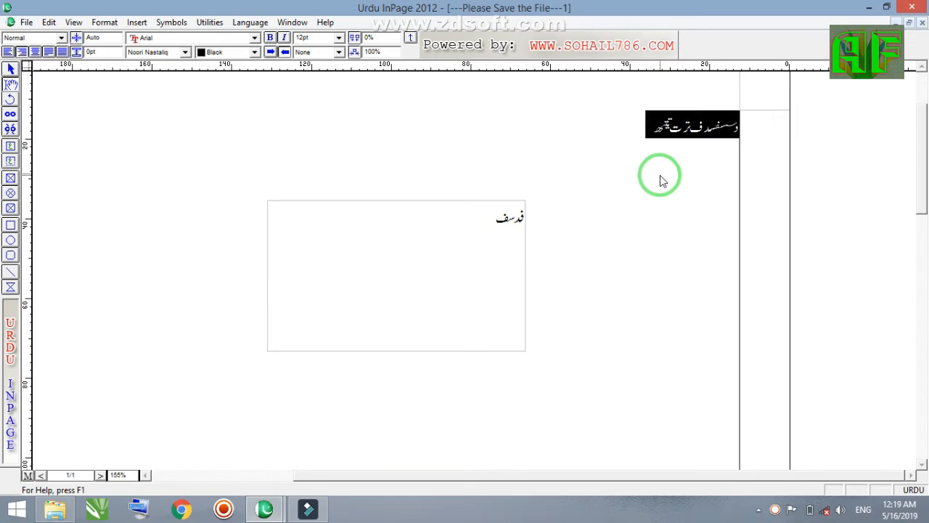
pyautogui.press('Delete')
# Select the small text box as an object and move it to about 51 mm horizontally and 36 mm vertically
pyautogui.rightClick(651, 182)
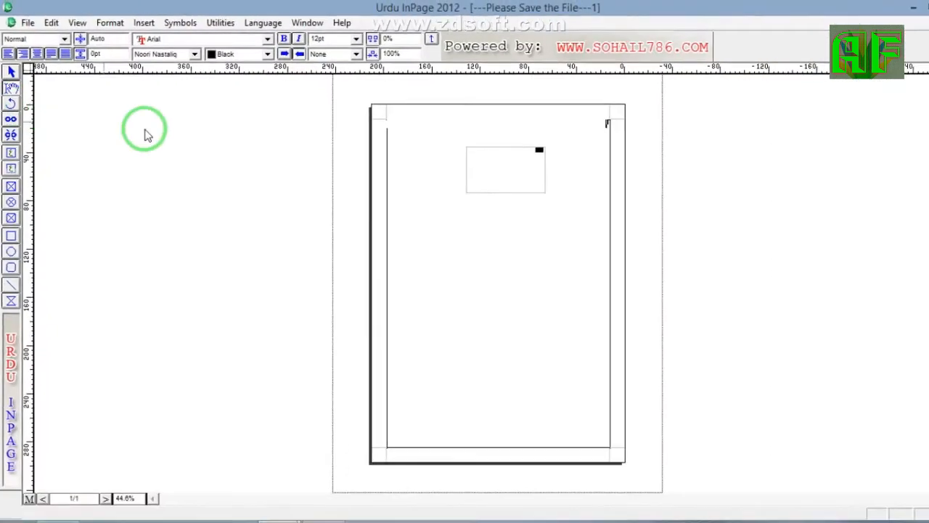
pyautogui.rightClick(545, 129)
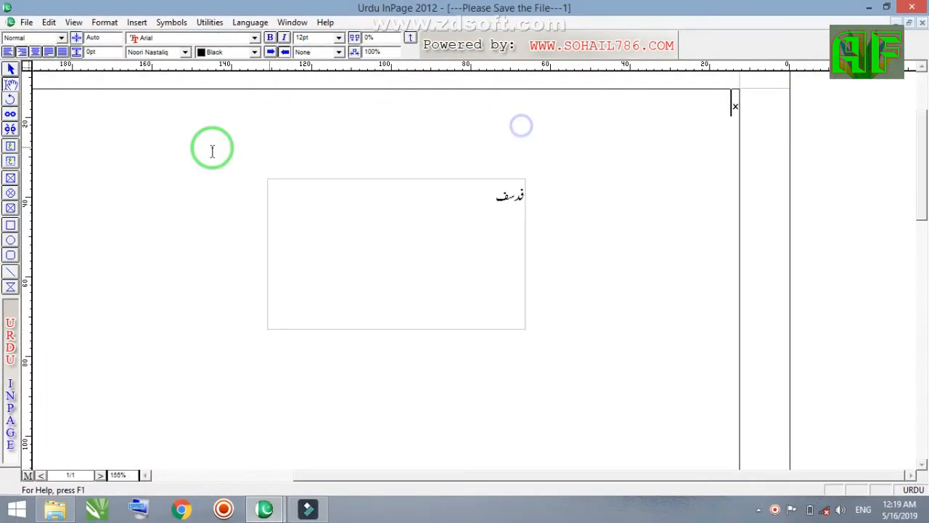
pyautogui.click(10, 71)
pyautogui.moveTo(367, 215); pyautogui.dragTo(428, 217)
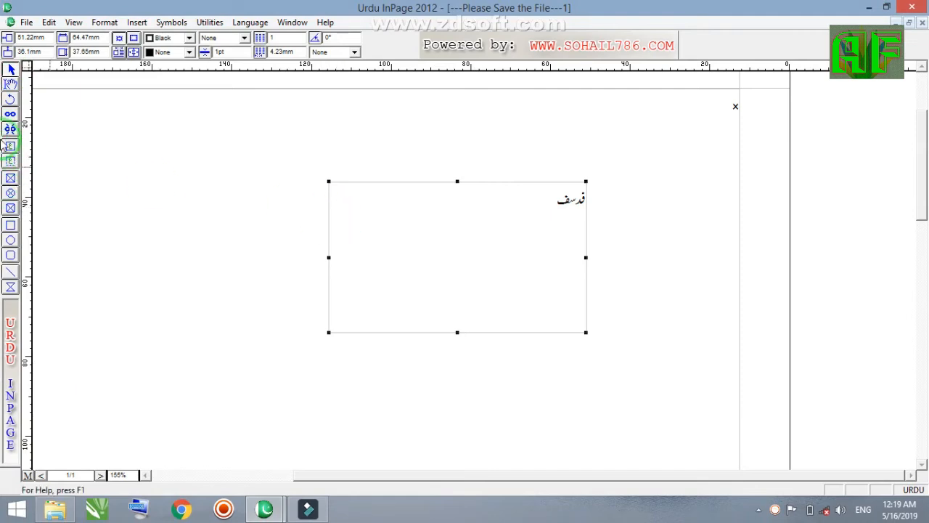
# Rotate the text box freehand with the Rotate tool to an angle of about 241°
pyautogui.click(10, 100)
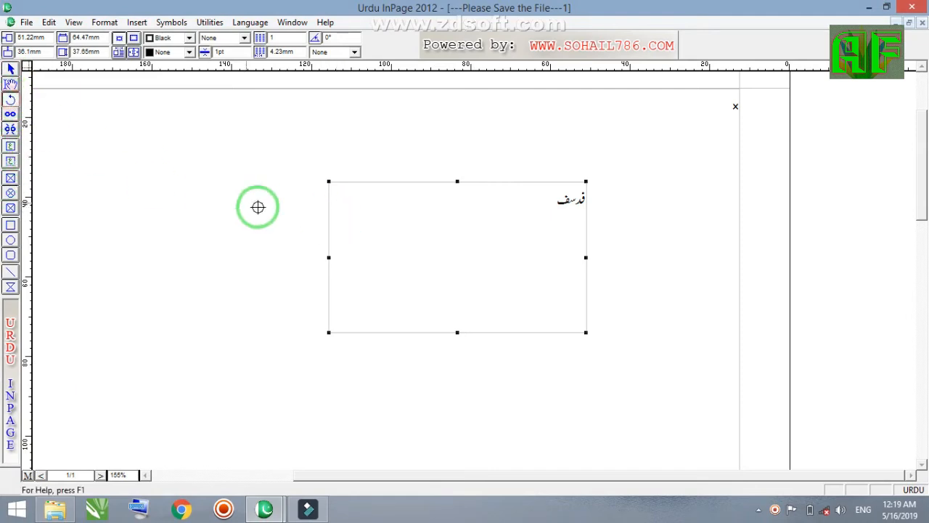
pyautogui.moveTo(357, 232); pyautogui.dragTo(432, 280)
pyautogui.moveTo(565, 246); pyautogui.dragTo(512, 382)
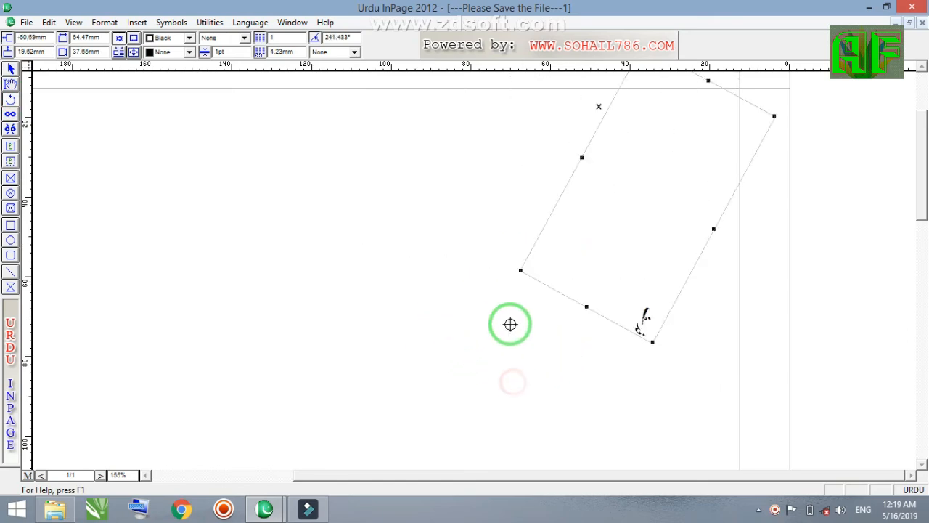
# Rotate the tilted text box freehand around several pivot points, ending at an angle of about 245° inside the page
pyautogui.hotkey('ctrl', '0')
pyautogui.moveTo(543, 174); pyautogui.dragTo(466, 201)
pyautogui.moveTo(535, 230); pyautogui.dragTo(440, 187)
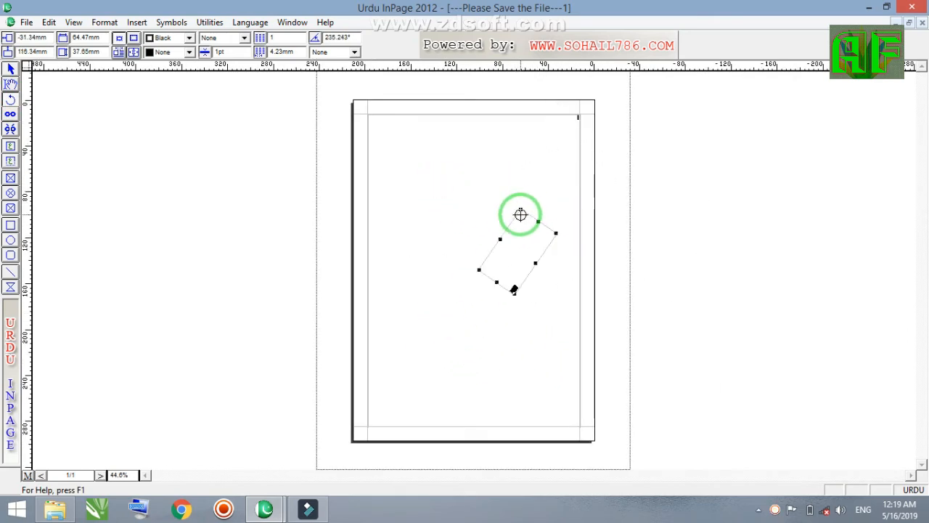
pyautogui.moveTo(518, 213); pyautogui.dragTo(518, 265)
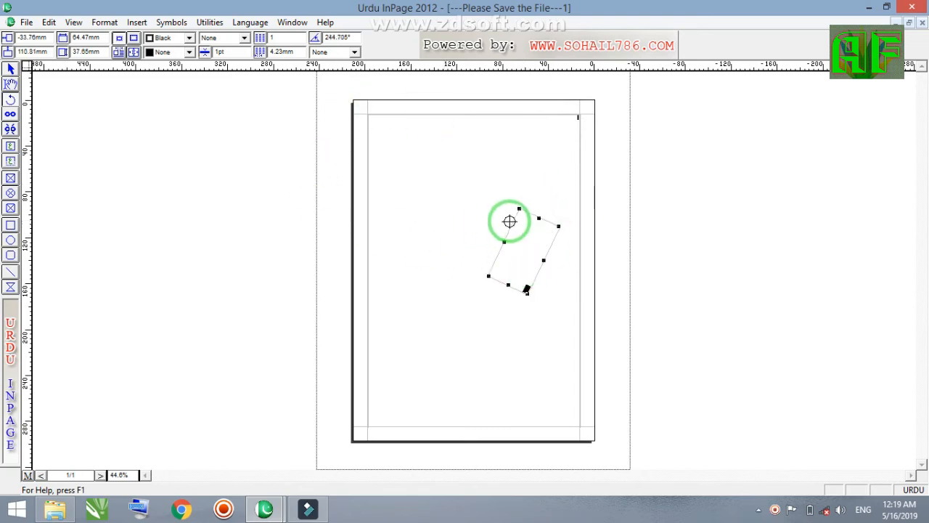
# Set the text box's exact rotation angle to 40° and reset it to 0°
pyautogui.rightClick(479, 160)
pyautogui.rightClick(609, 224)
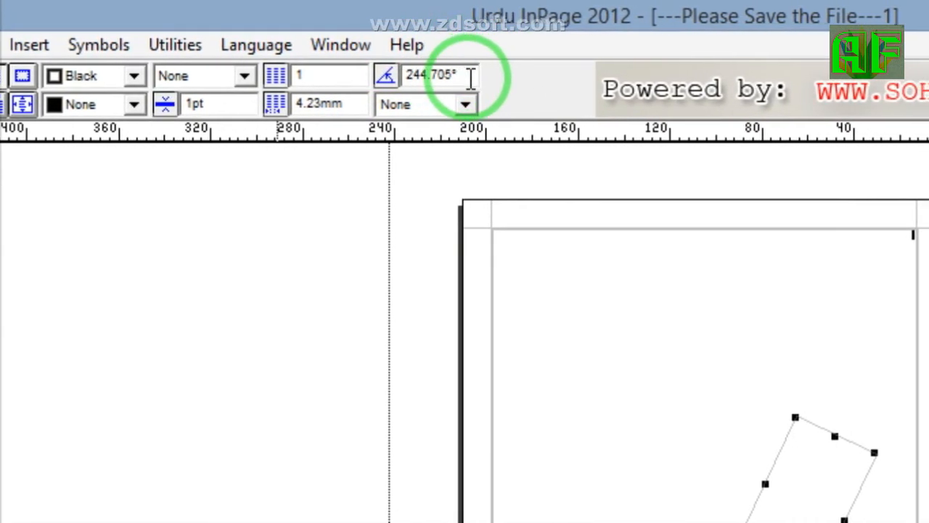
pyautogui.doubleClick(468, 77)
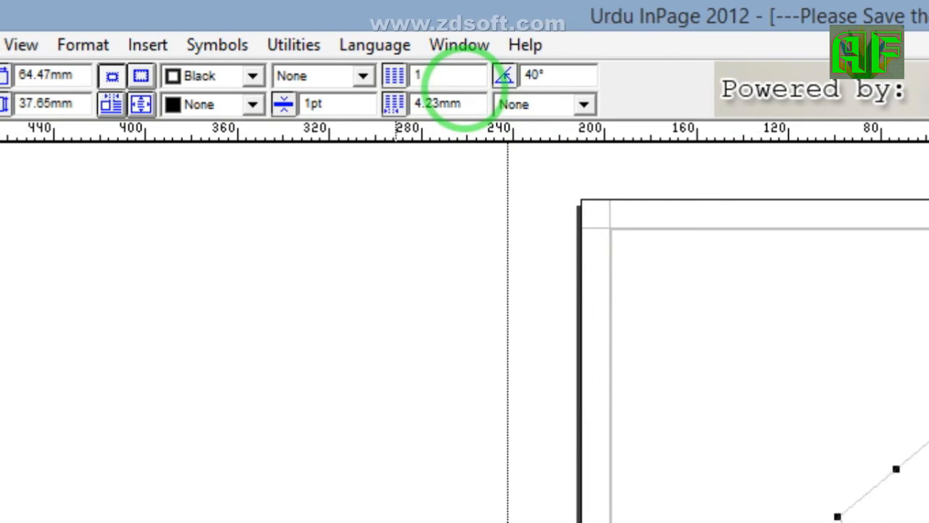
pyautogui.click(529, 75)
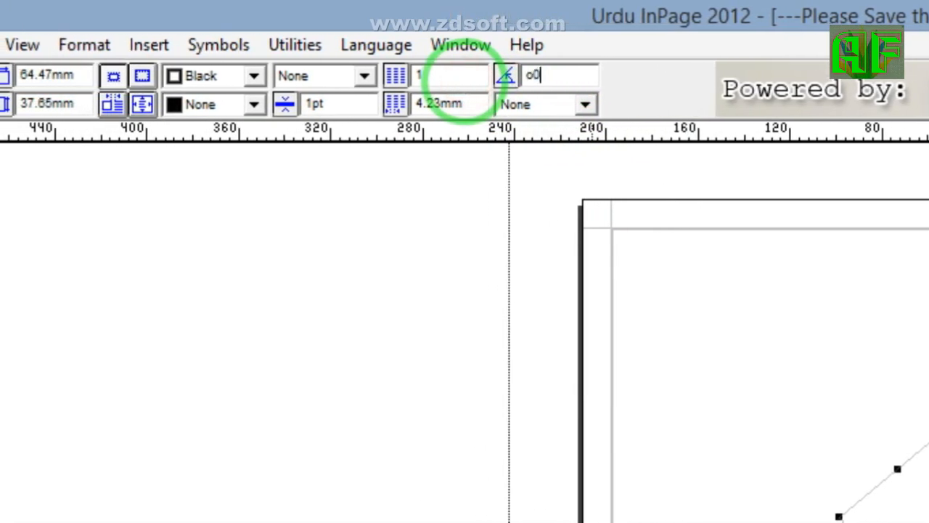
pyautogui.write('0')
pyautogui.press('Return')
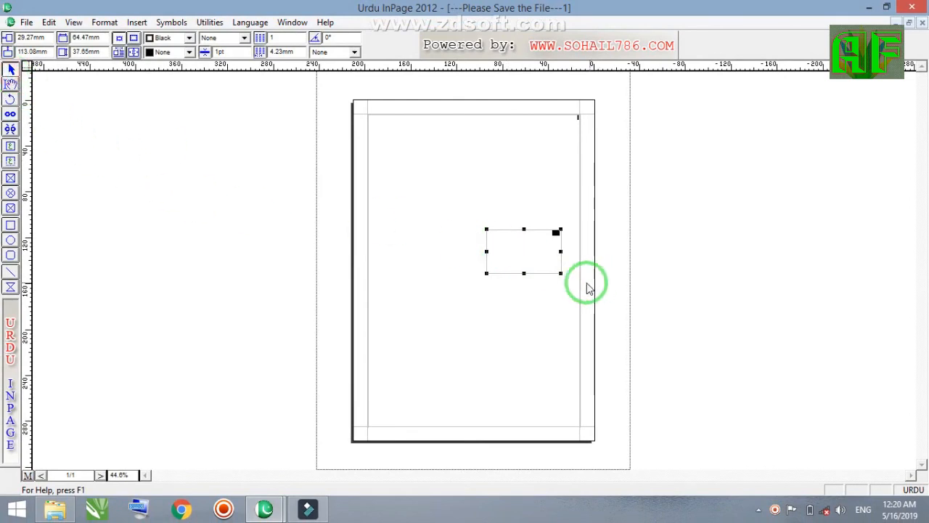
# Shift the straightened text box slightly toward the page's upper centre and delete it
pyautogui.moveTo(504, 254); pyautogui.dragTo(483, 232)
pyautogui.press('Delete')
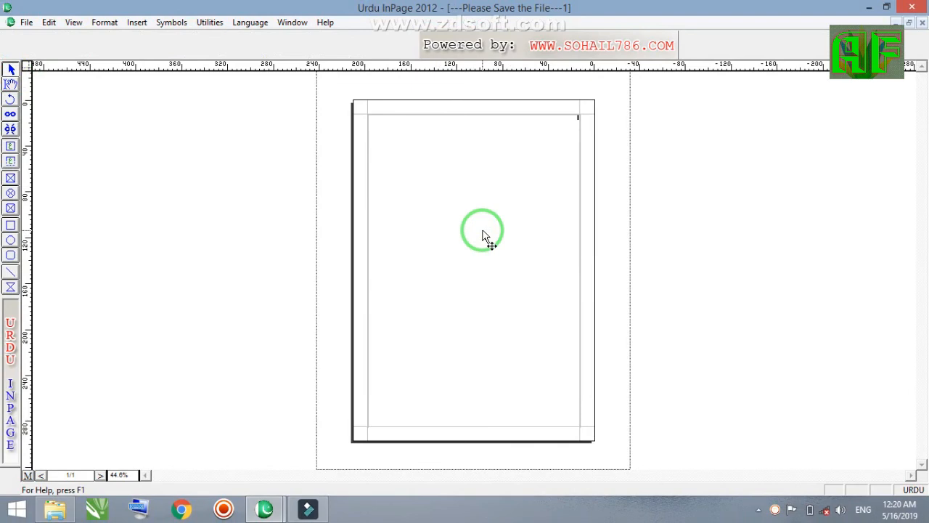